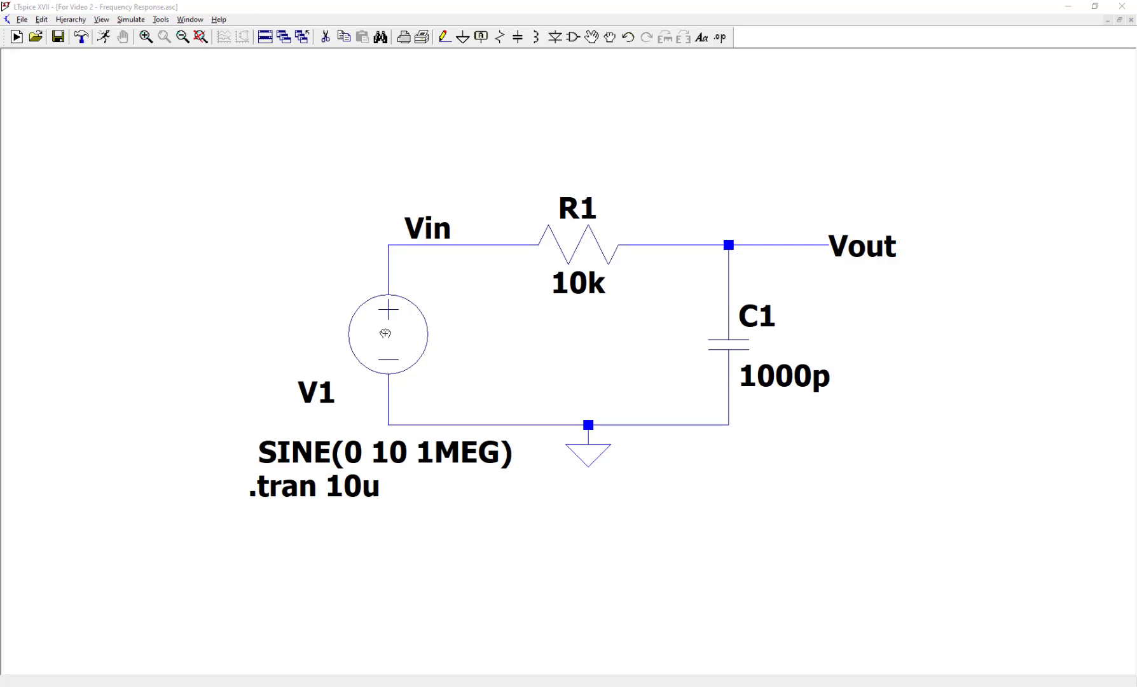
- Remove V1's sine function and delete the .tran 10u directive from the schematic
click(384, 331)
right_click(384, 331)
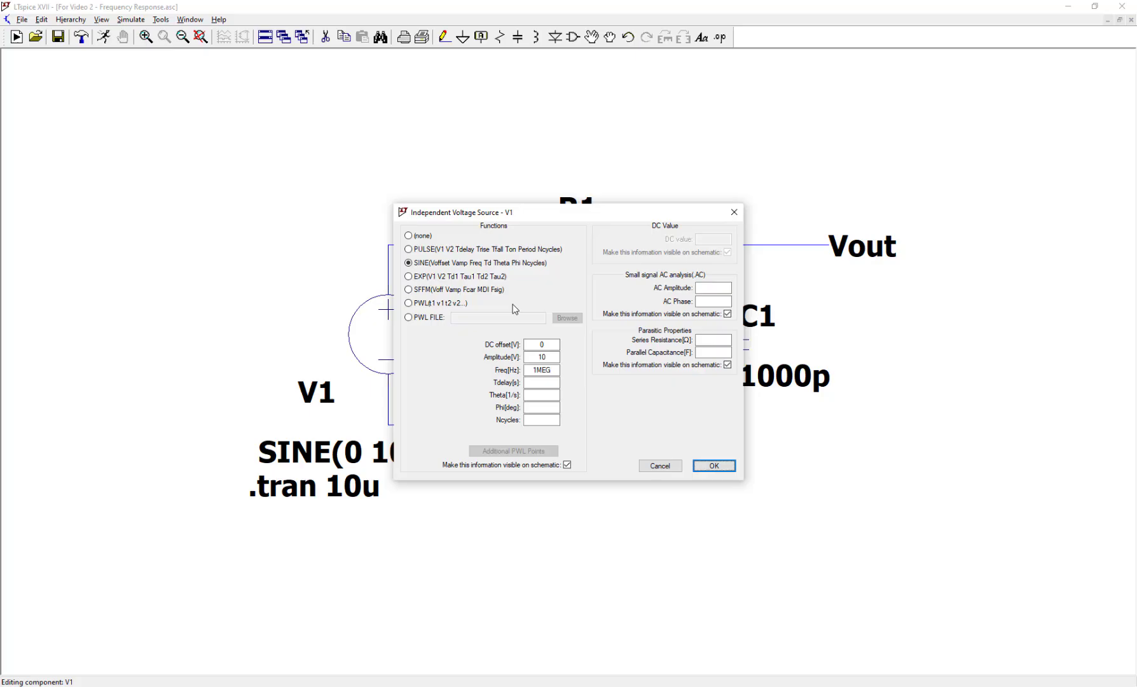
click(424, 236)
click(717, 465)
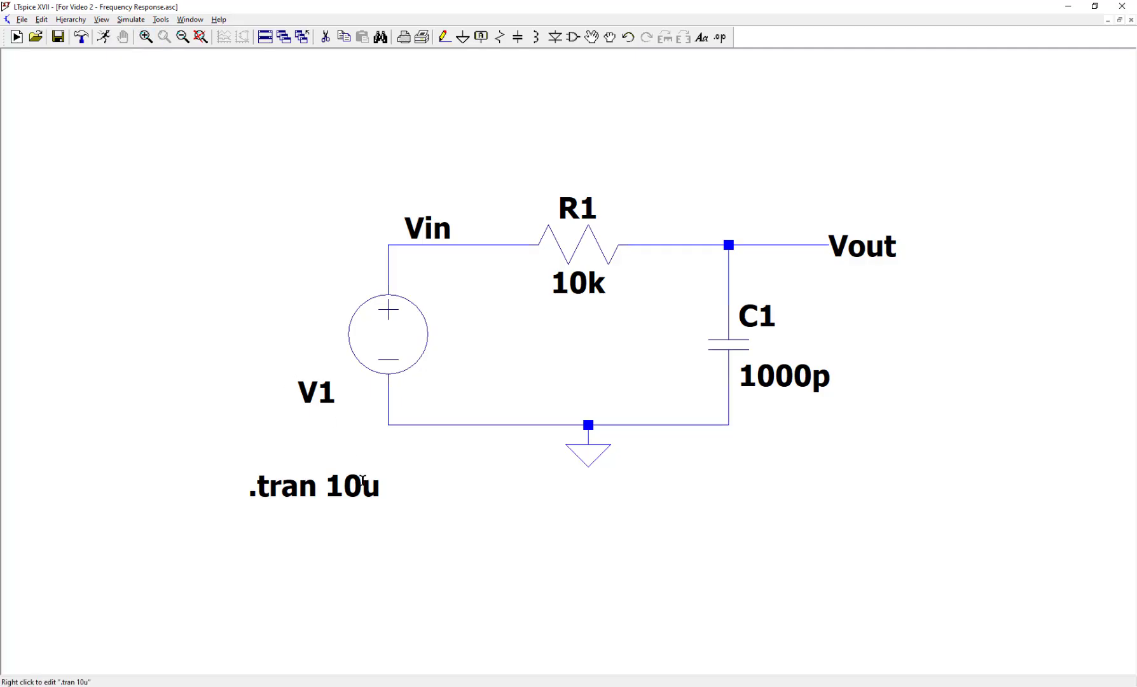
click(309, 489)
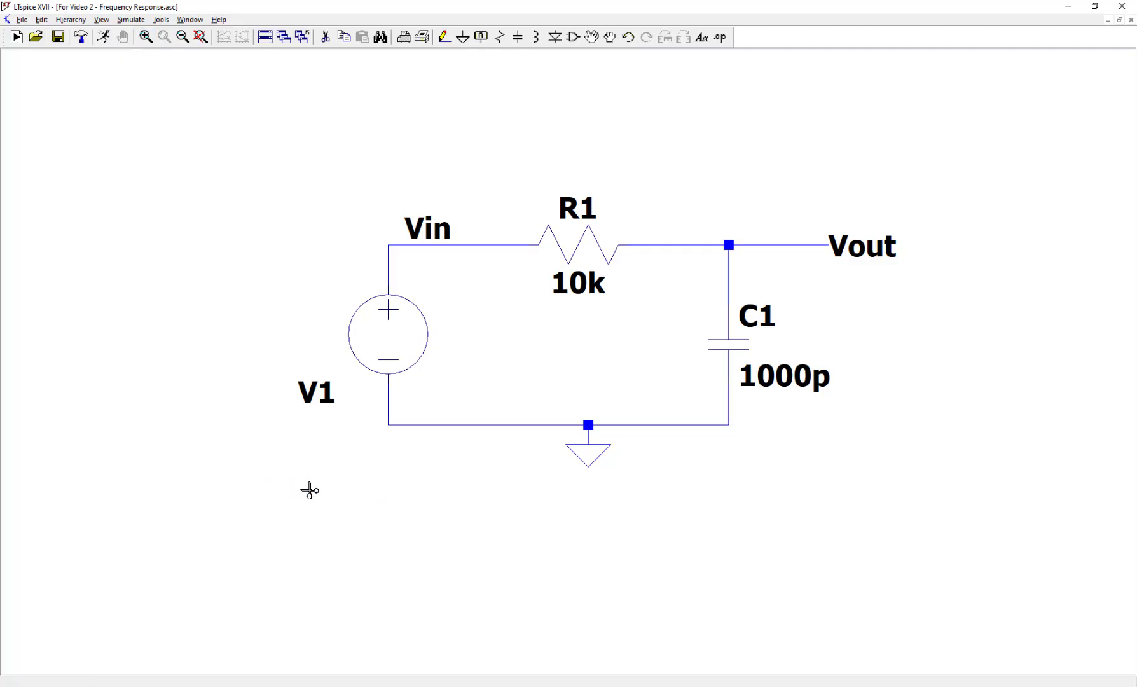
key(Escape)
- Give V1 an AC amplitude of 1 in its advanced source settings
right_click(400, 337)
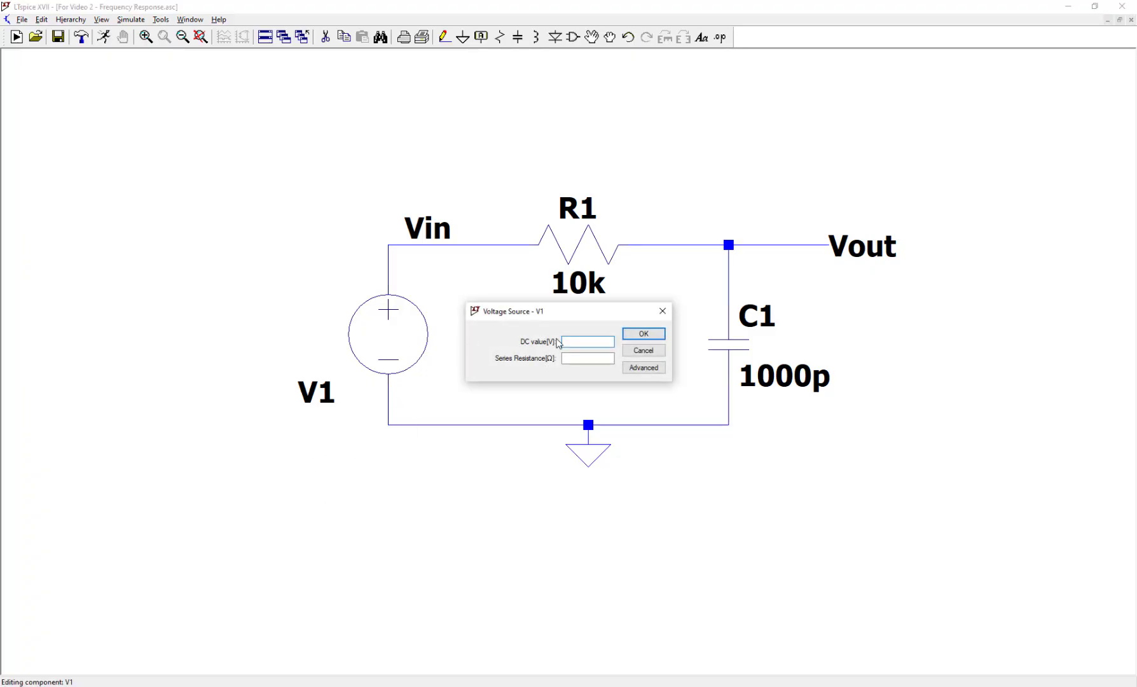
click(642, 366)
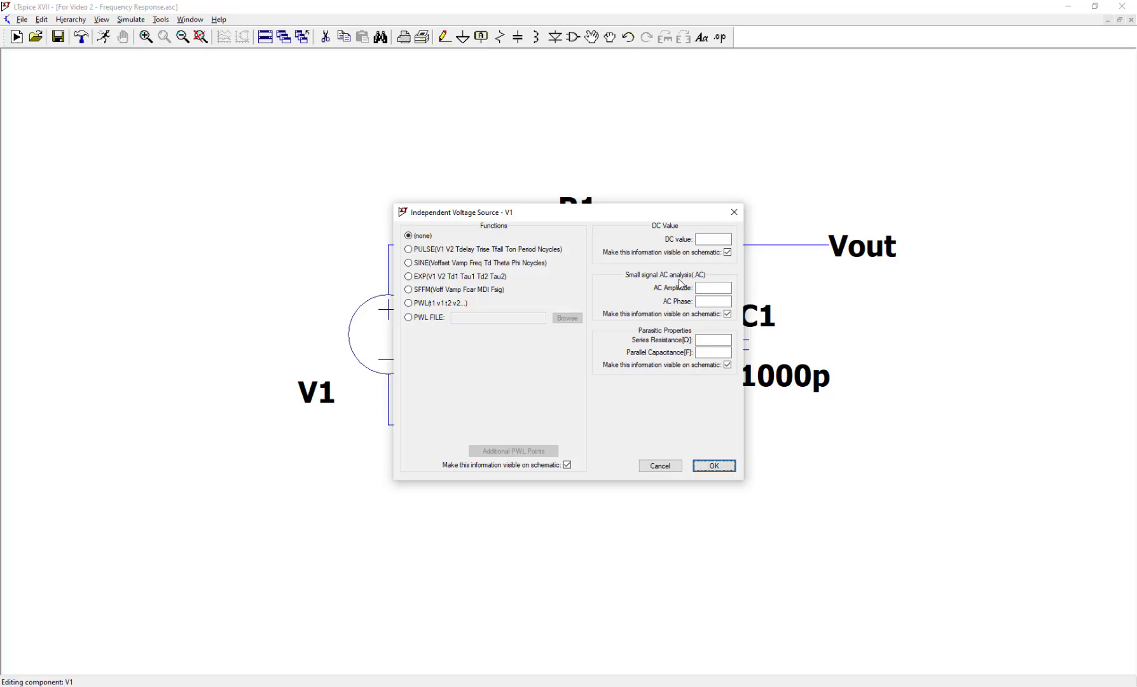
click(714, 290)
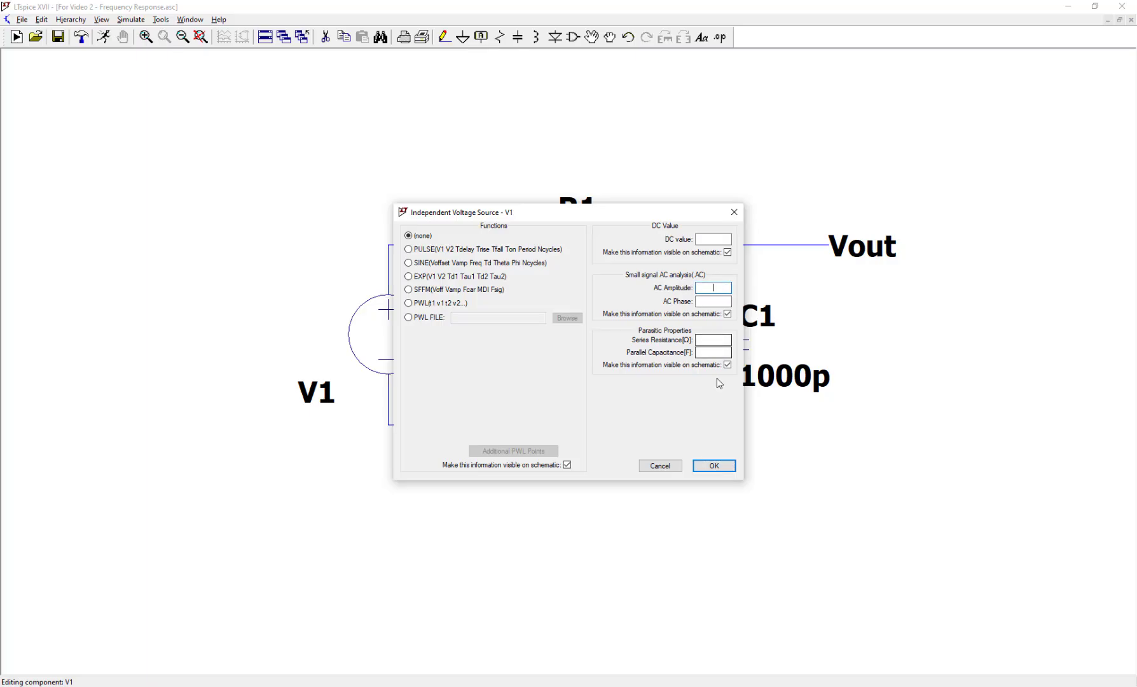
text(1)
click(715, 468)
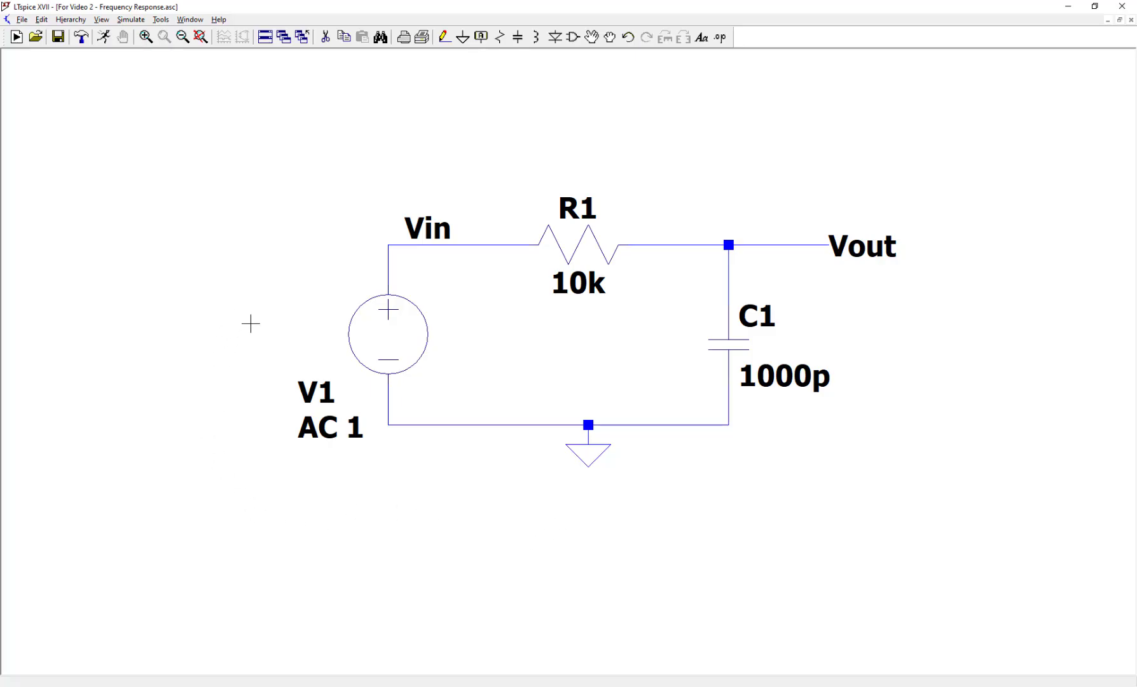
- Choose a Linear sweep type on the AC Analysis tab of the simulation command
click(130, 20)
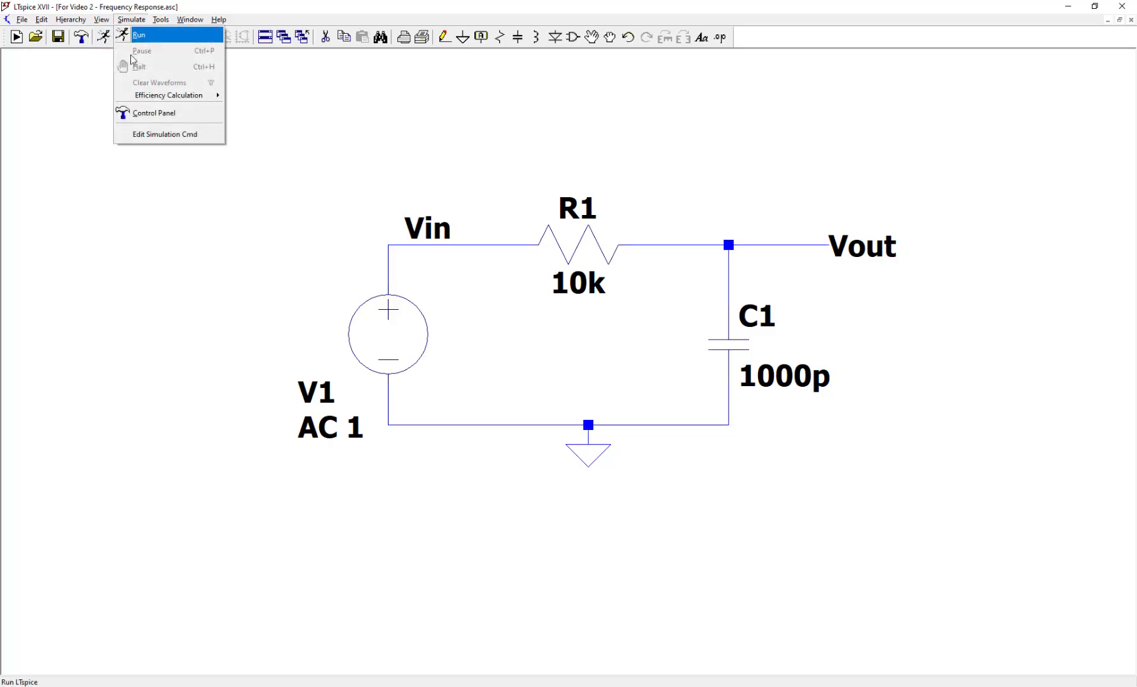
click(145, 135)
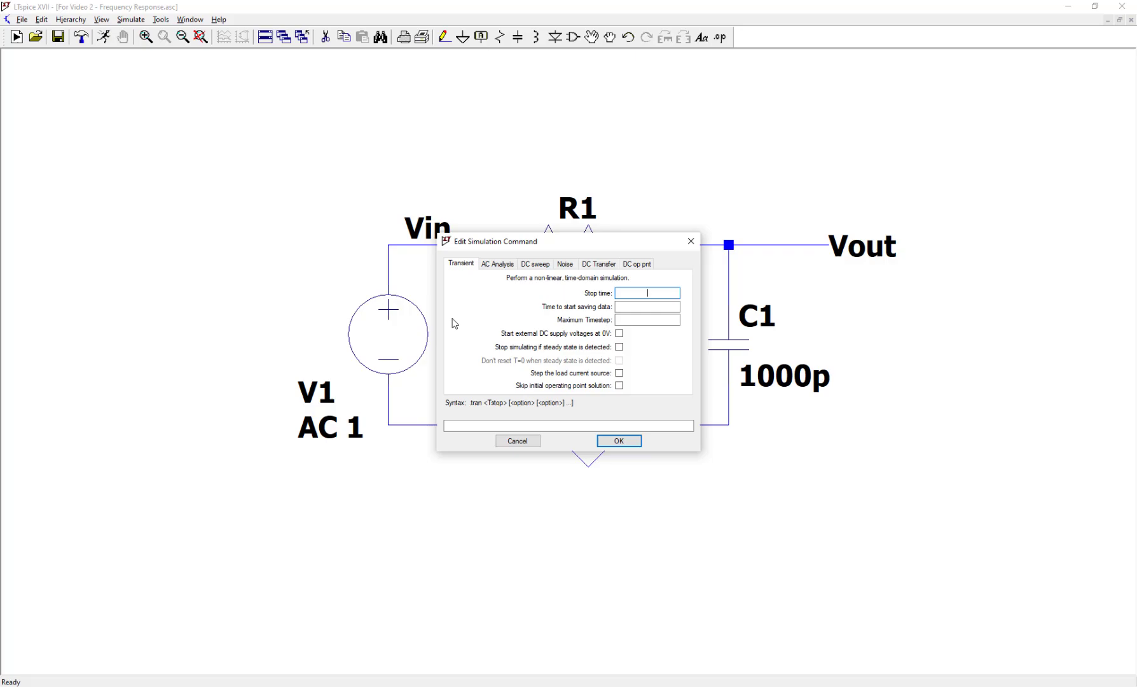
click(499, 264)
click(603, 318)
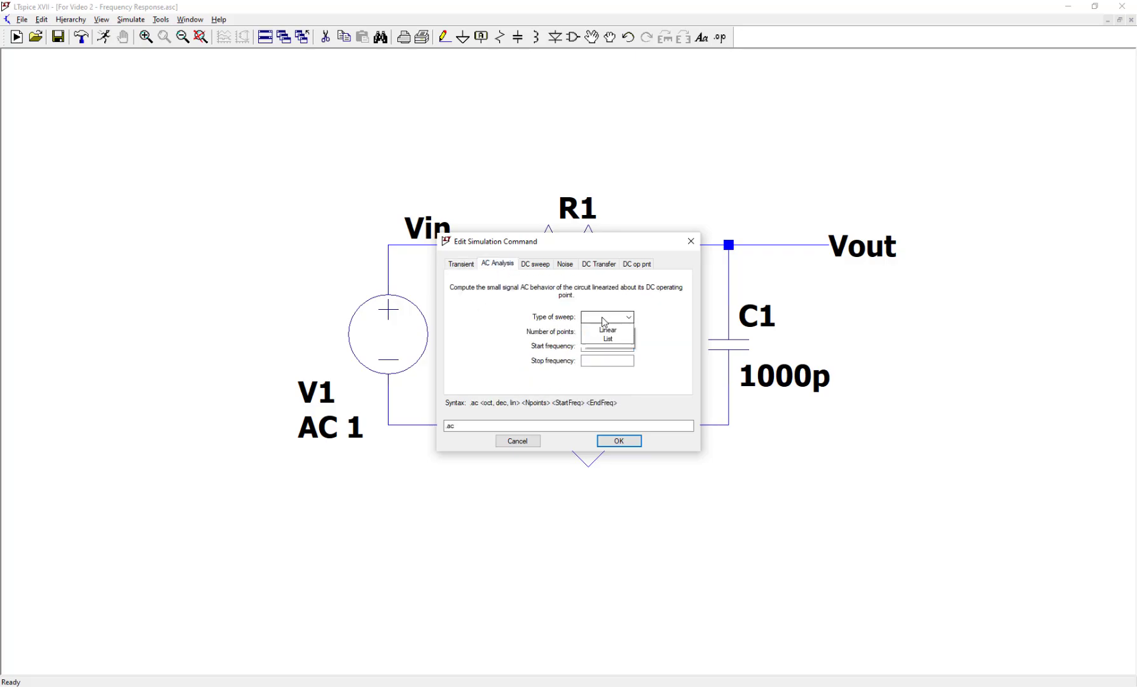
click(610, 349)
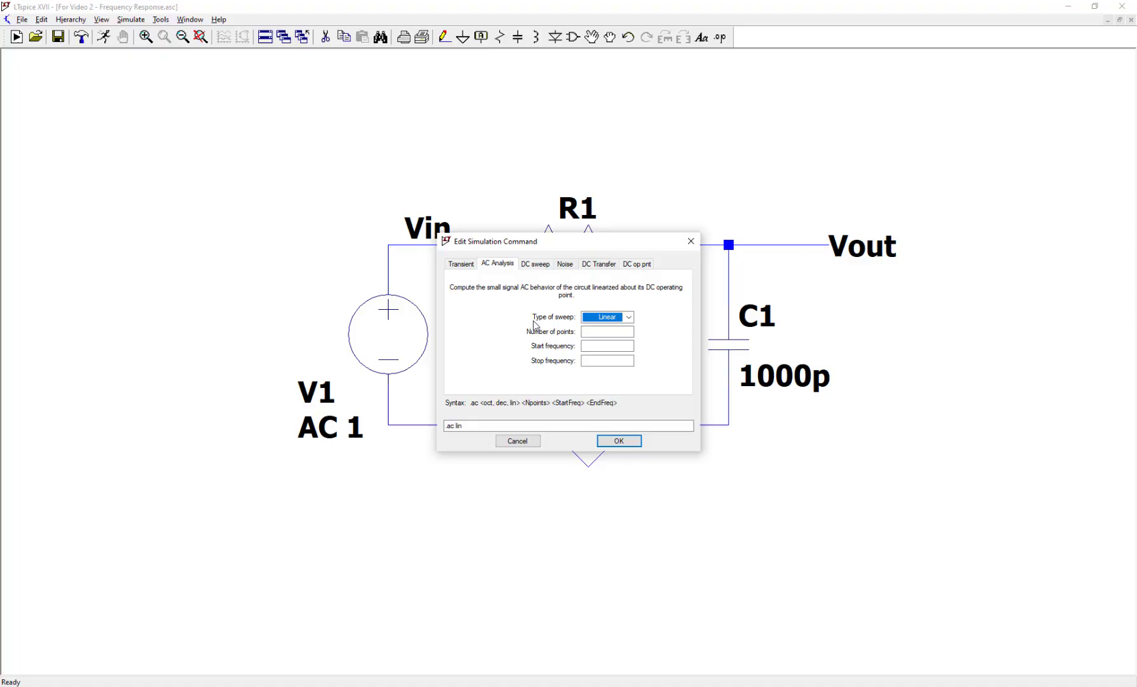
- Enter 1000 points, start frequency 10 and stop frequency 50k for the AC sweep
click(605, 331)
click(605, 331)
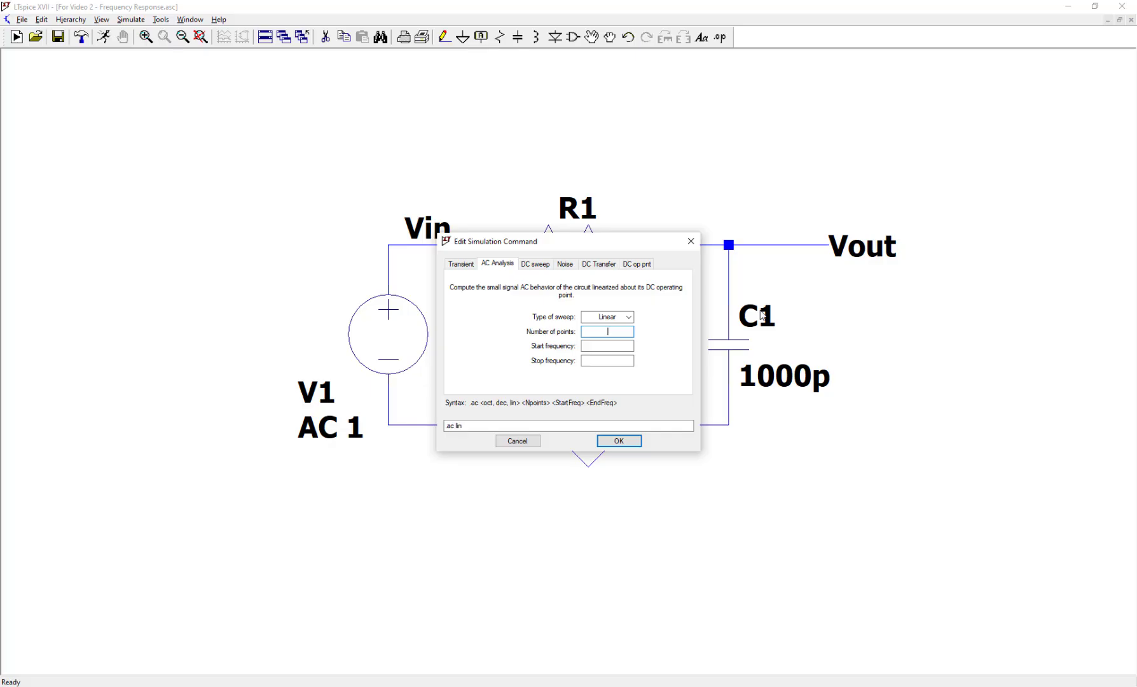
text(1000)
click(614, 345)
text(10)
click(625, 360)
text(50k)
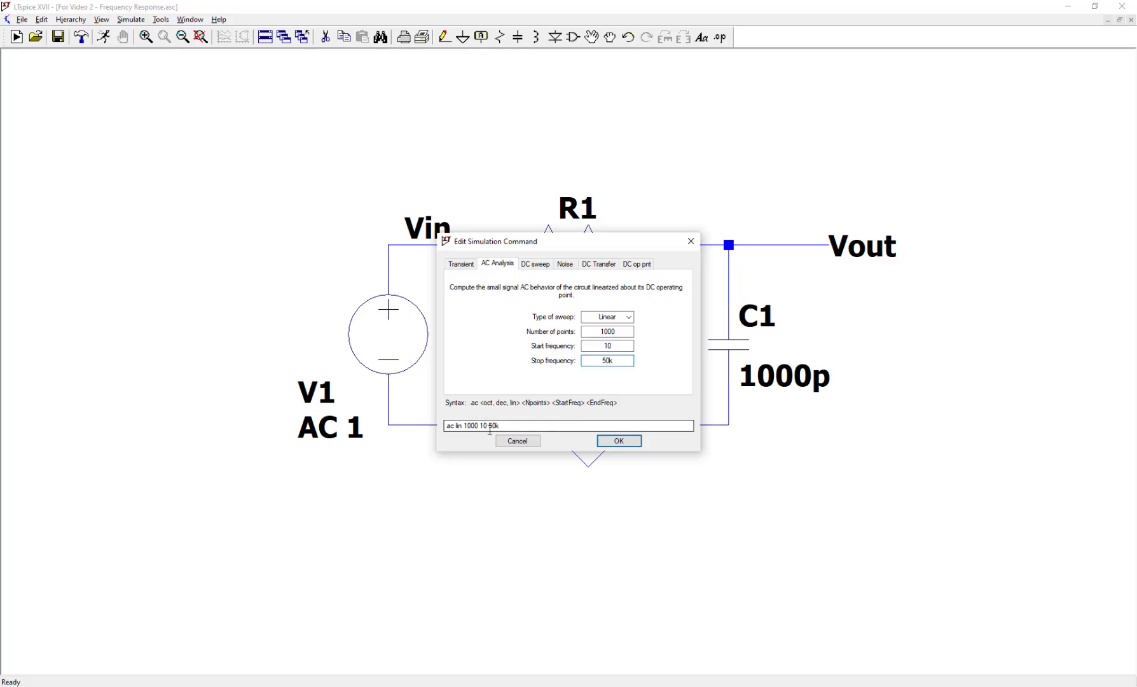
- Place the .ac lin 1000 10 50k directive below the circuit and run the simulation
click(619, 440)
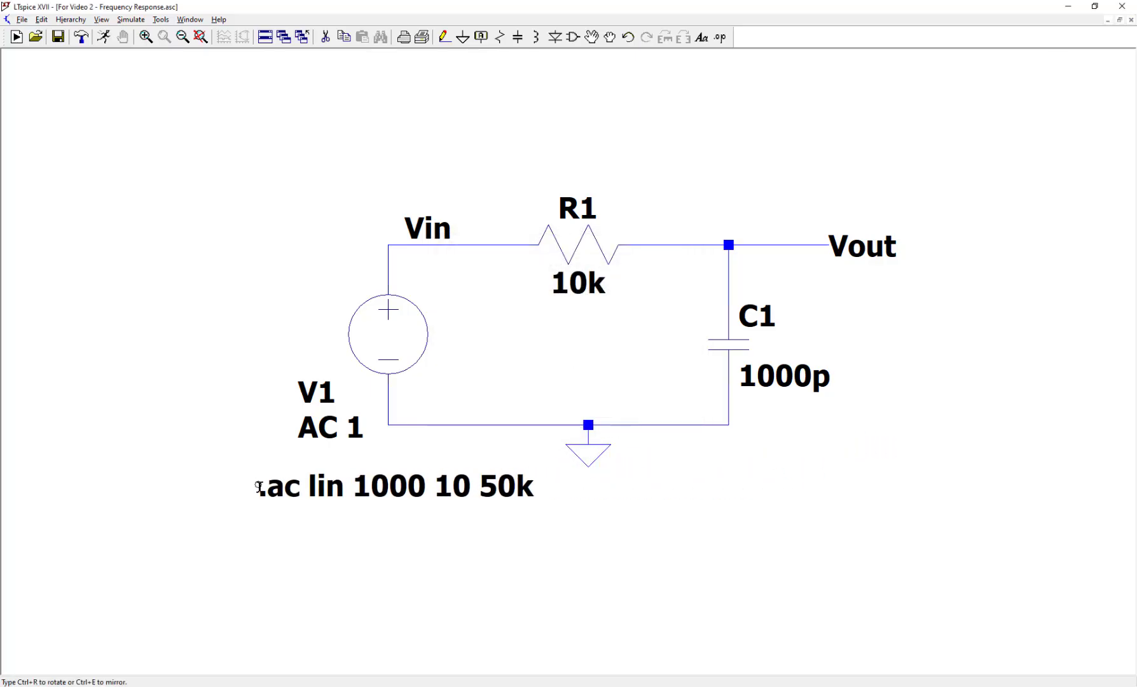
click(258, 486)
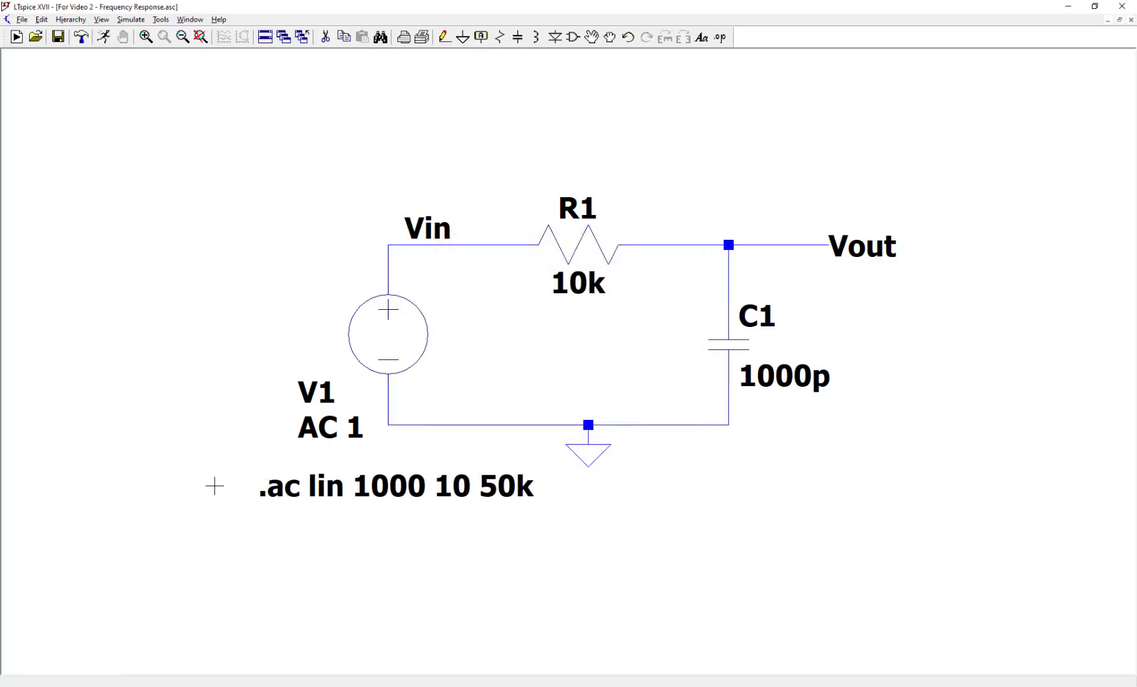
click(104, 37)
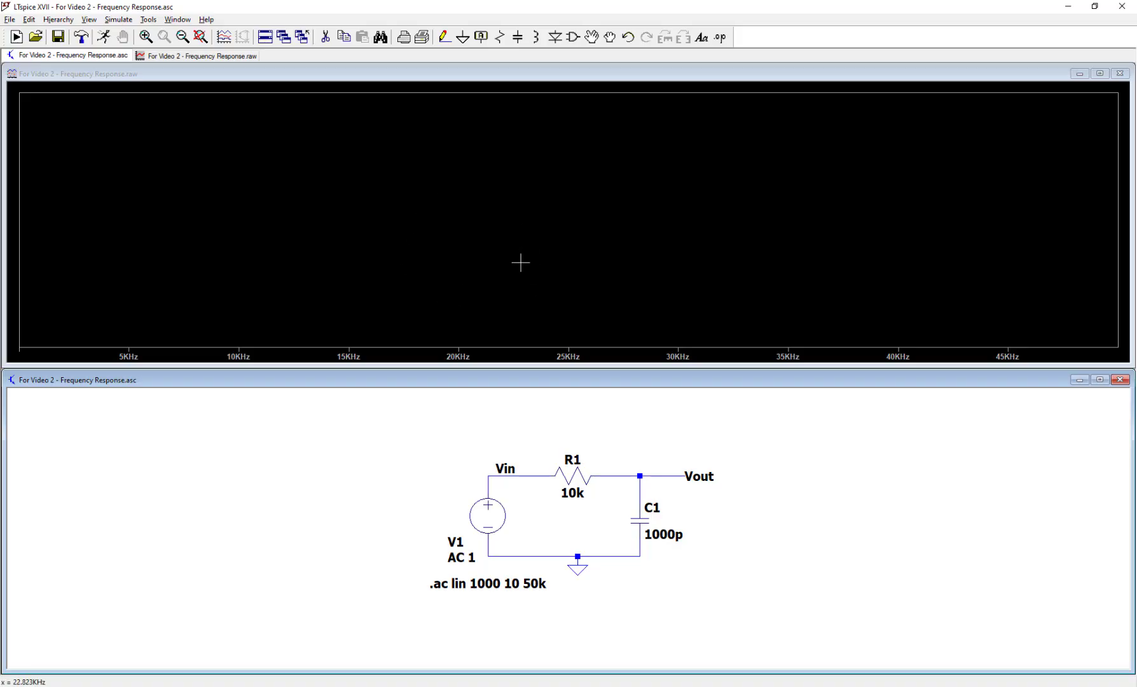
- Probe the Vout net to plot V(vout) magnitude and phase
click(676, 473)
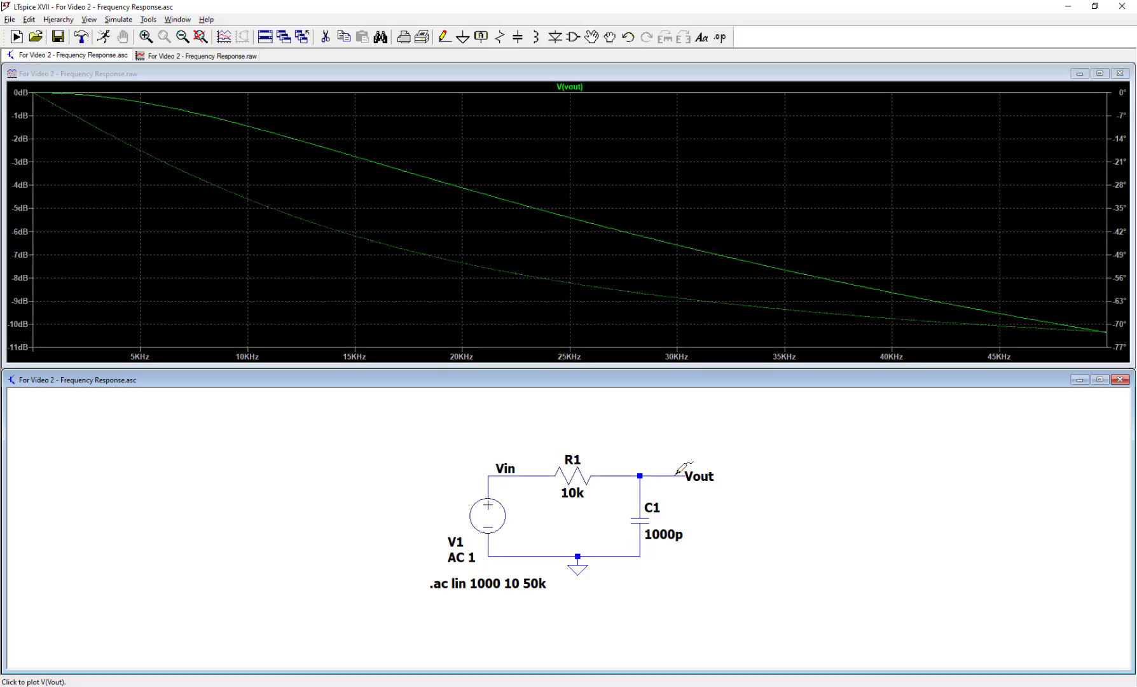
- Change the plotted trace expression from V(vout) to V(vout)/V(vin)
right_click(581, 89)
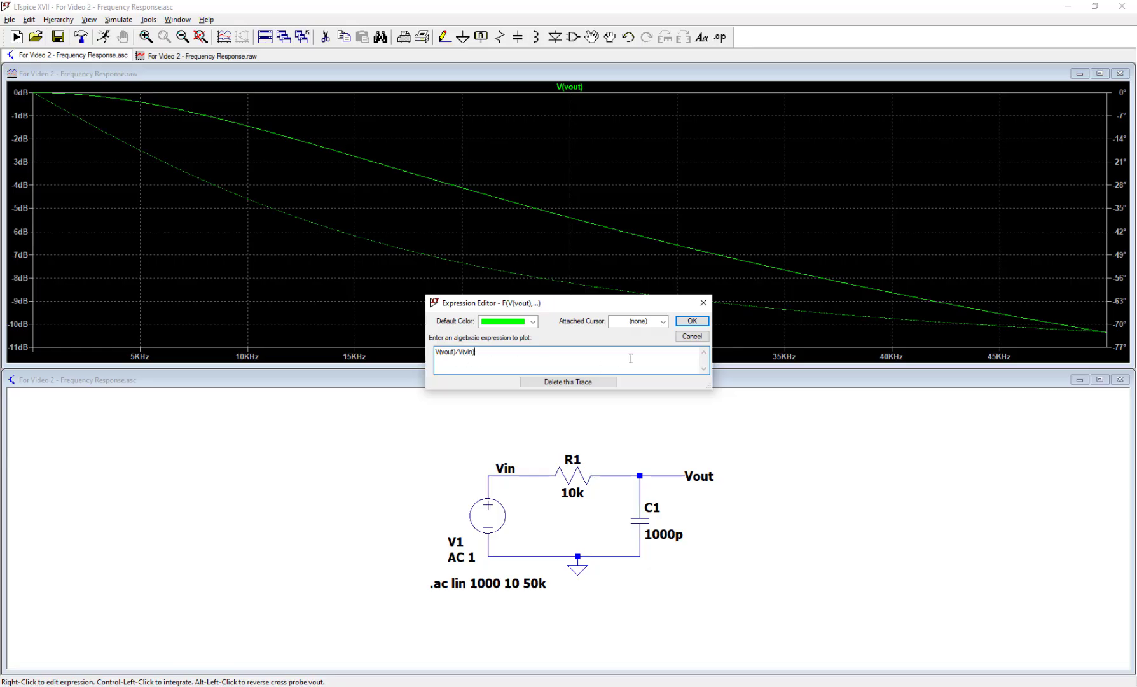
click(692, 320)
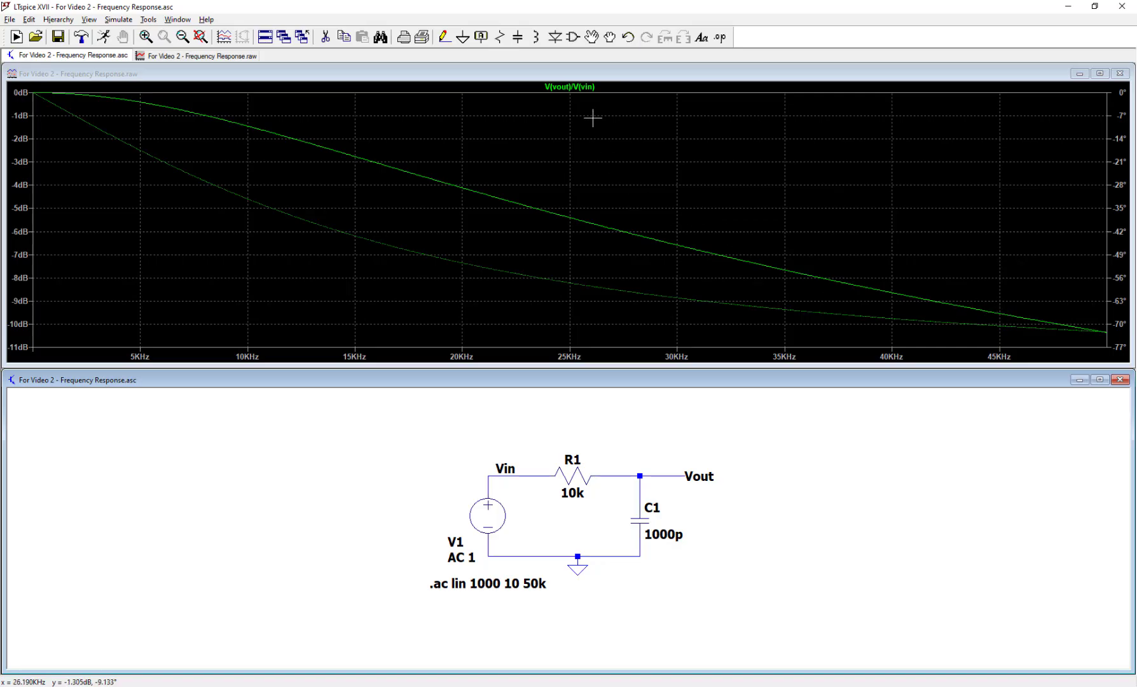
- Attach Cursor 1 to the V(vout)/V(vin) trace and bring its readout window into view
click(580, 89)
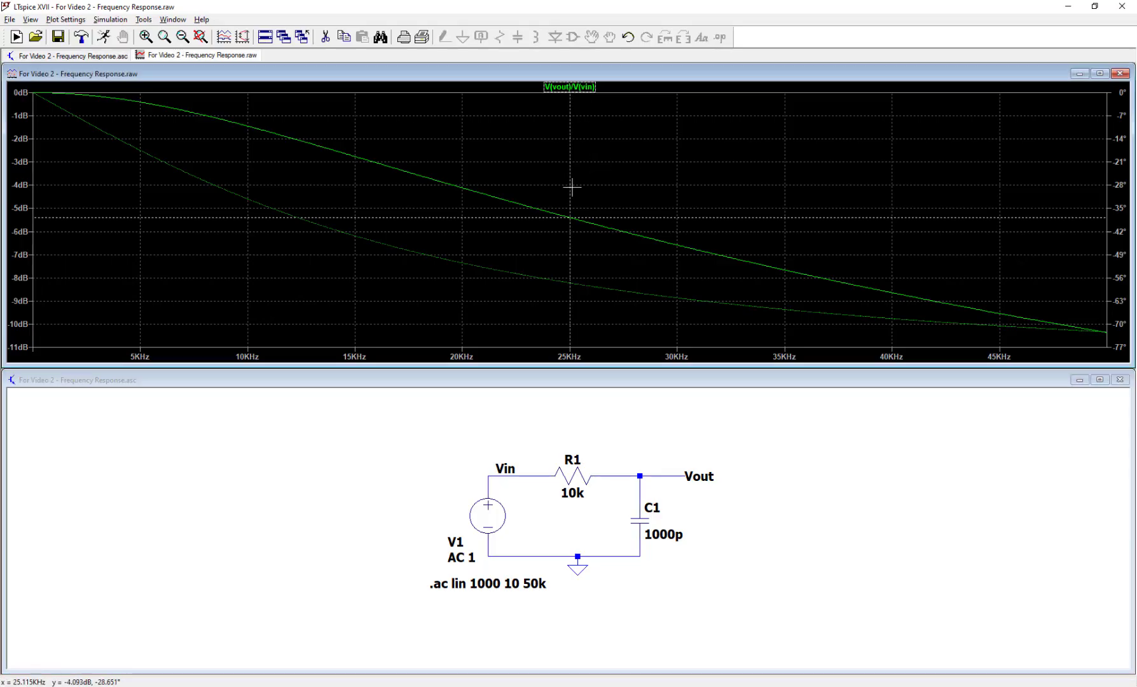
mouse_move(569, 187)
mouse_down()
mouse_move(81, 140)
mouse_move(48, 124)
mouse_move(46, 136)
mouse_up()
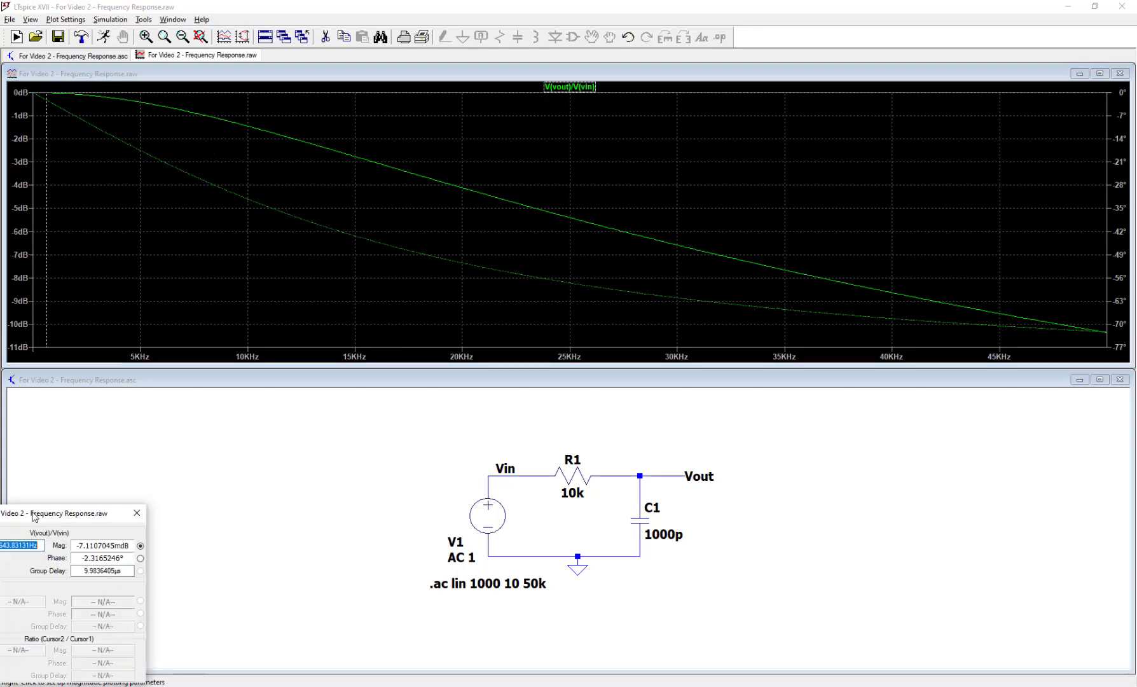
drag(77, 439, 163, 428)
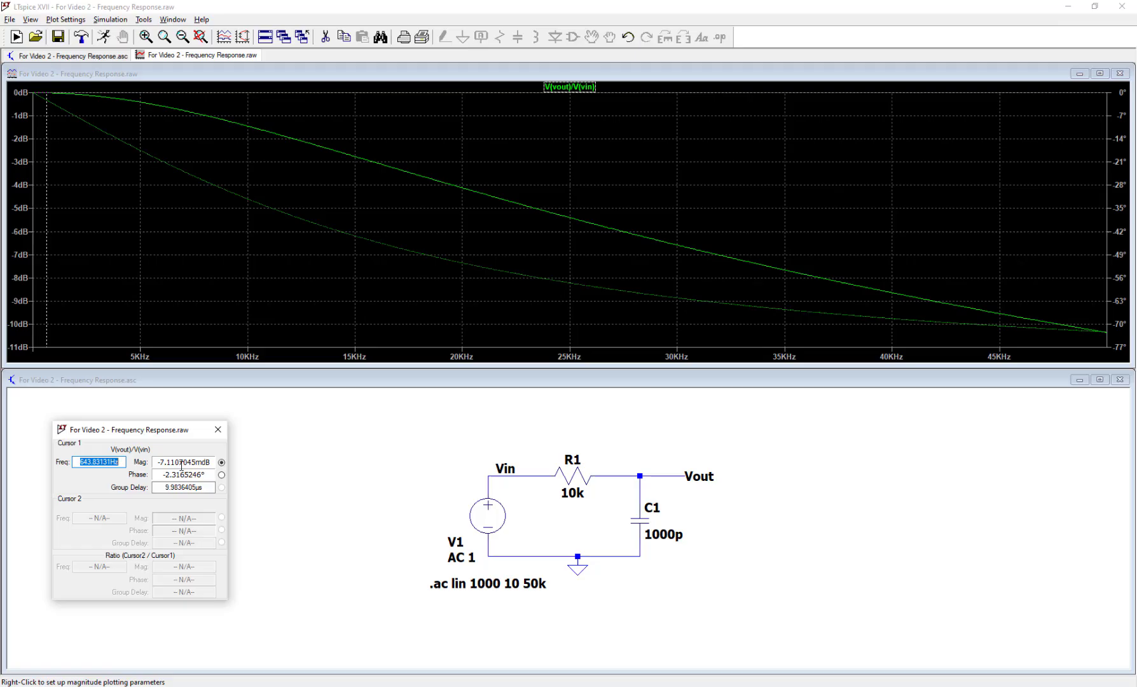
- Slide Cursor 1 along the trace to the -3 dB point near 16.08 kHz
click(45, 196)
drag(45, 196, 45, 197)
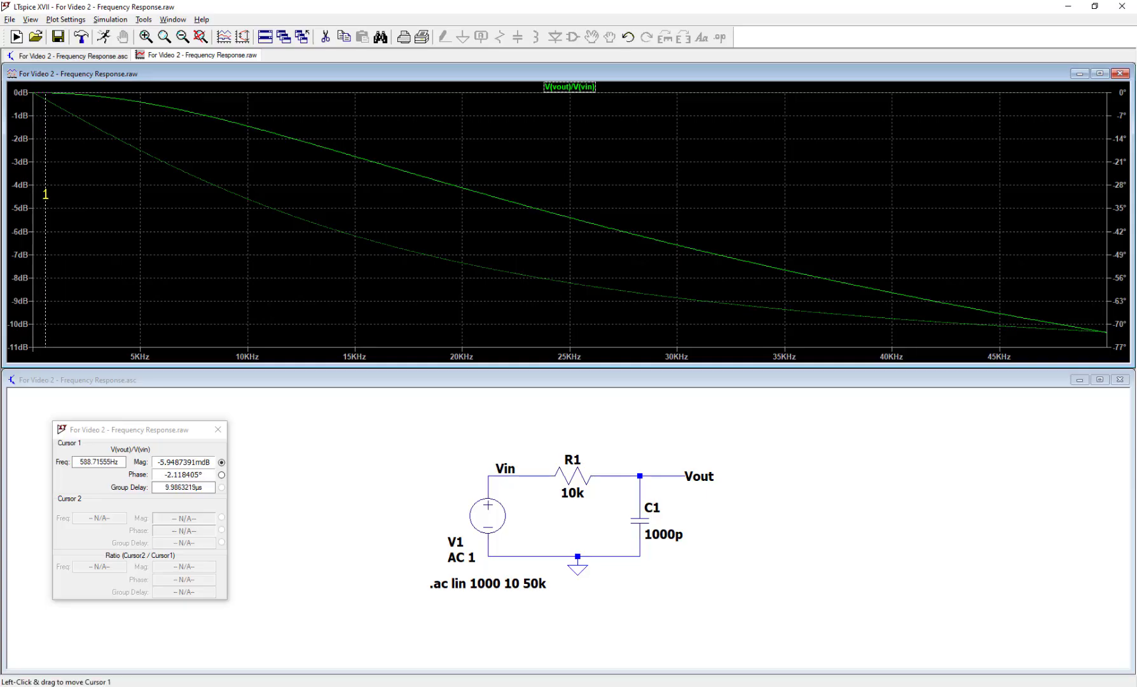
drag(45, 196, 337, 196)
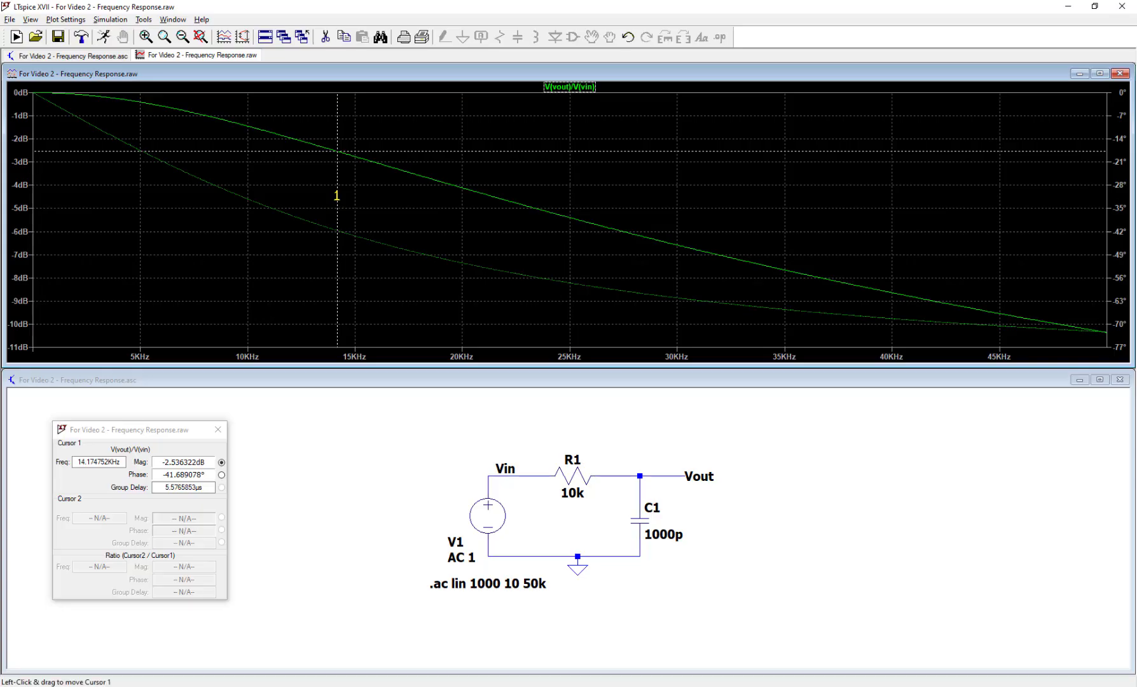
drag(337, 196, 378, 195)
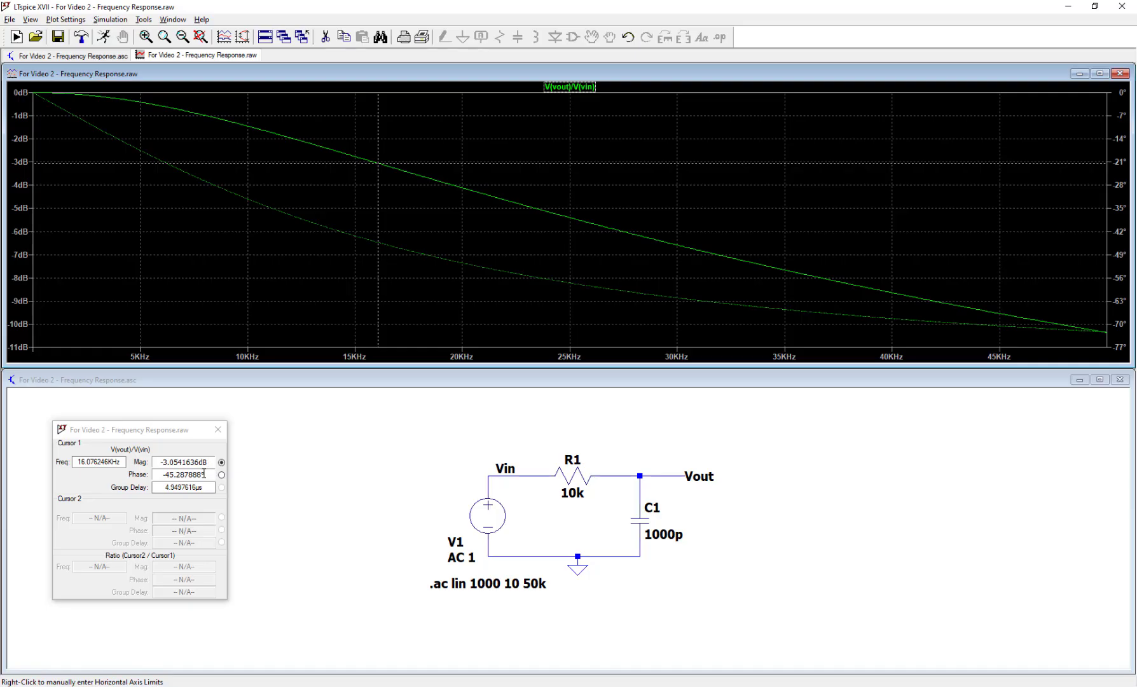
- Drag Cursor 1 past the cutoff, then back to the low-frequency end near 368 Hz
click(79, 463)
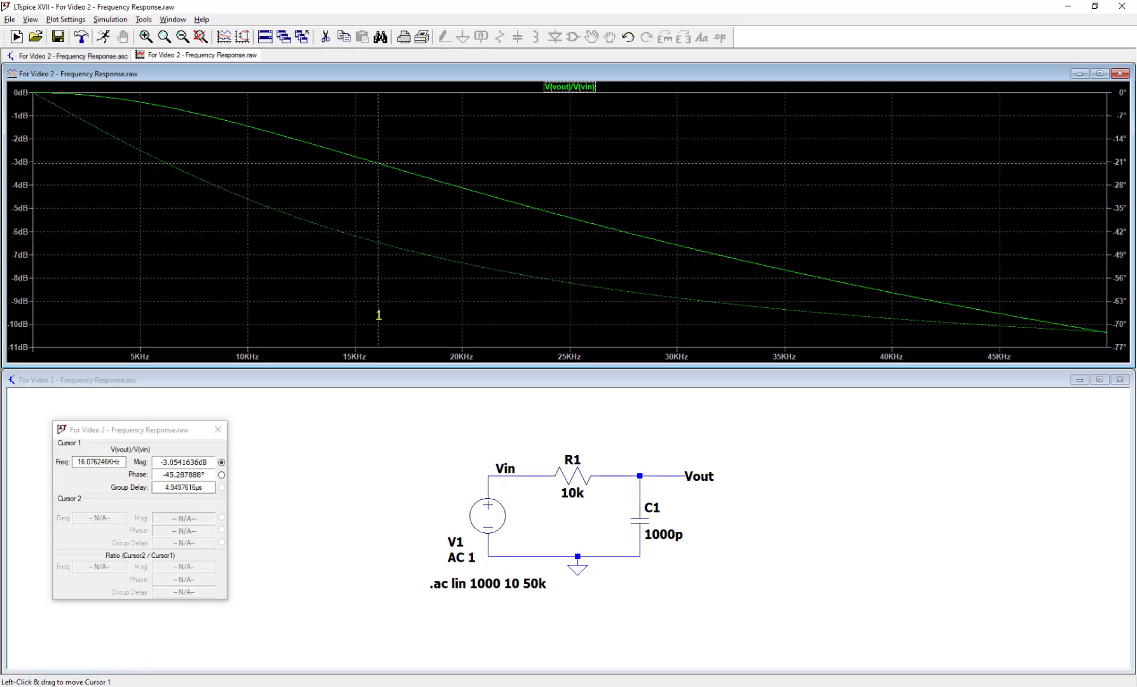
drag(378, 311, 552, 329)
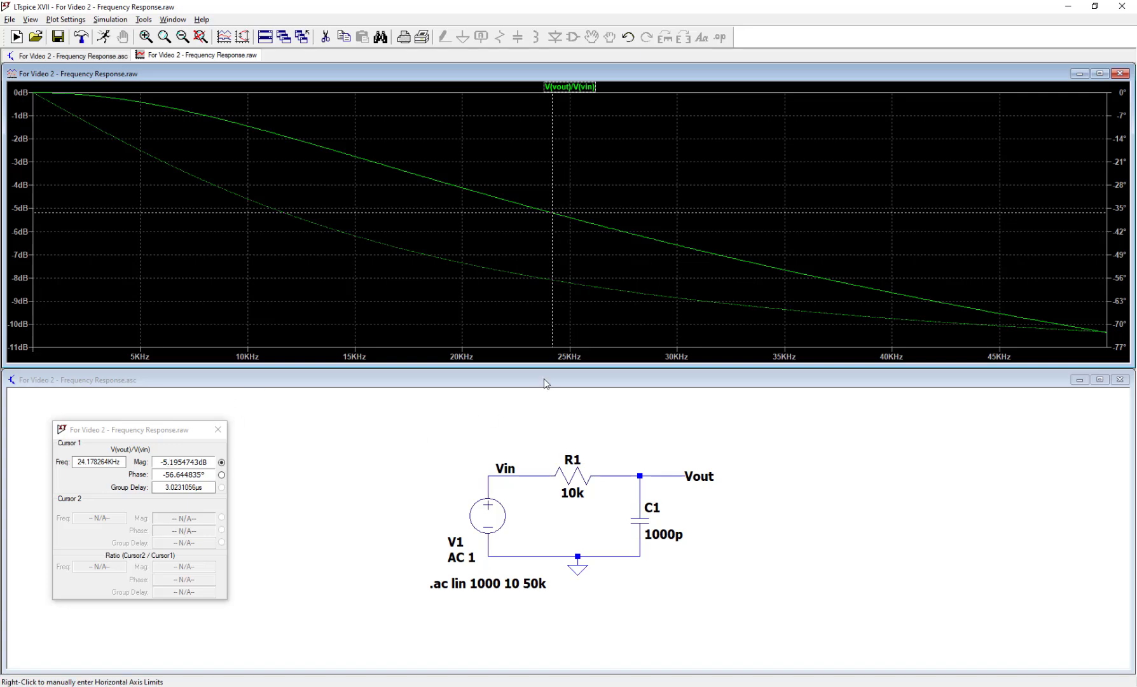
mouse_move(551, 313)
mouse_down()
mouse_move(672, 330)
mouse_move(866, 330)
mouse_move(348, 328)
mouse_move(41, 296)
mouse_up()
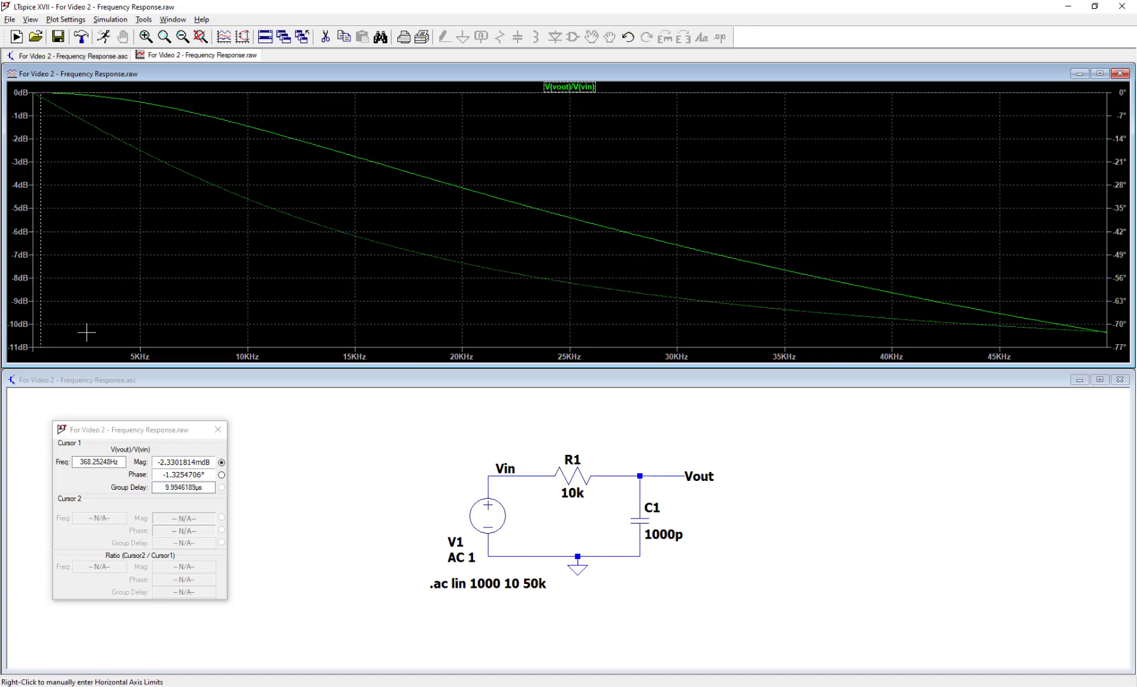
- Drag Cursor 1 from 368 Hz back up to the 16.08 kHz, -3.05 dB cutoff
drag(41, 268, 190, 287)
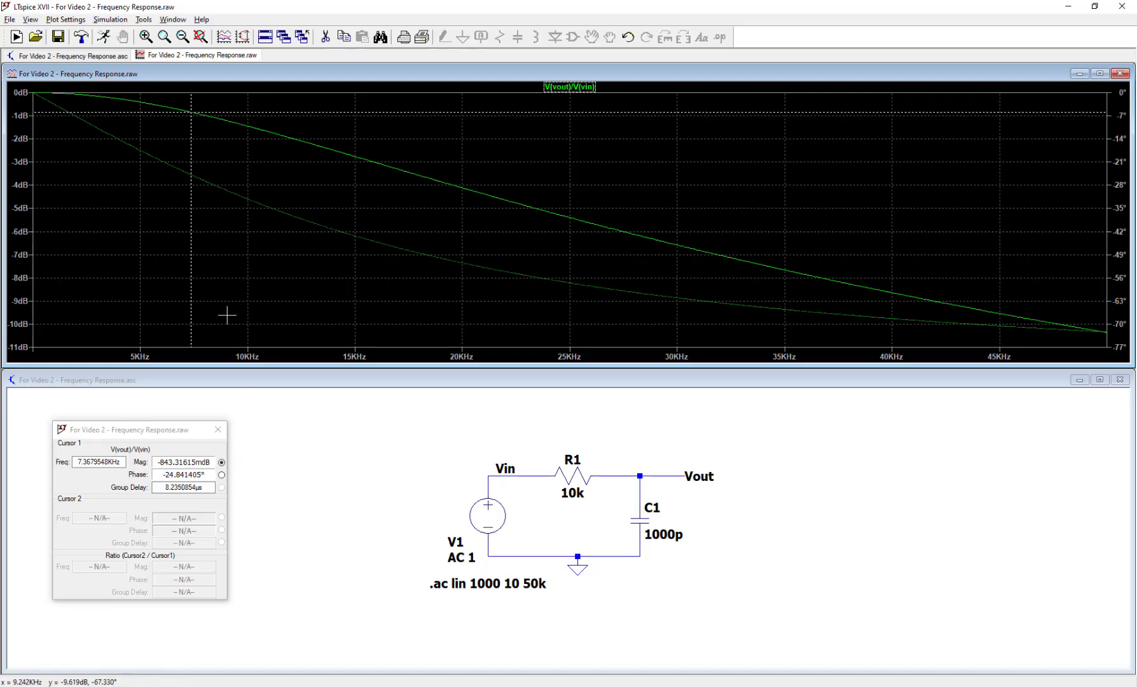
drag(190, 292, 377, 331)
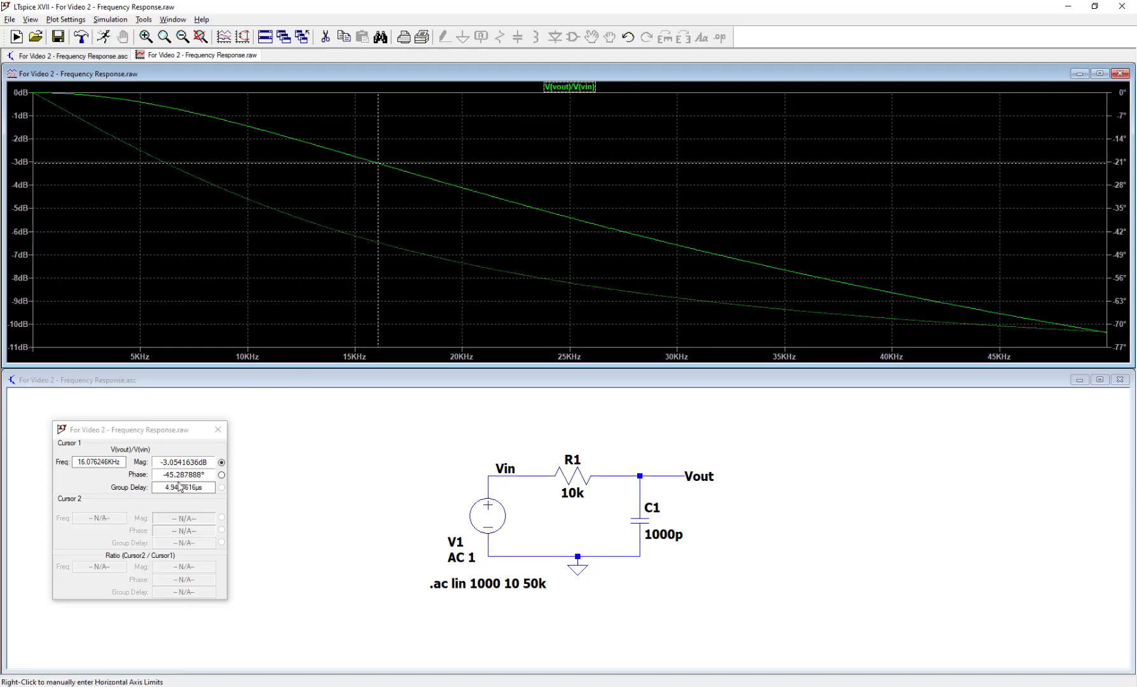